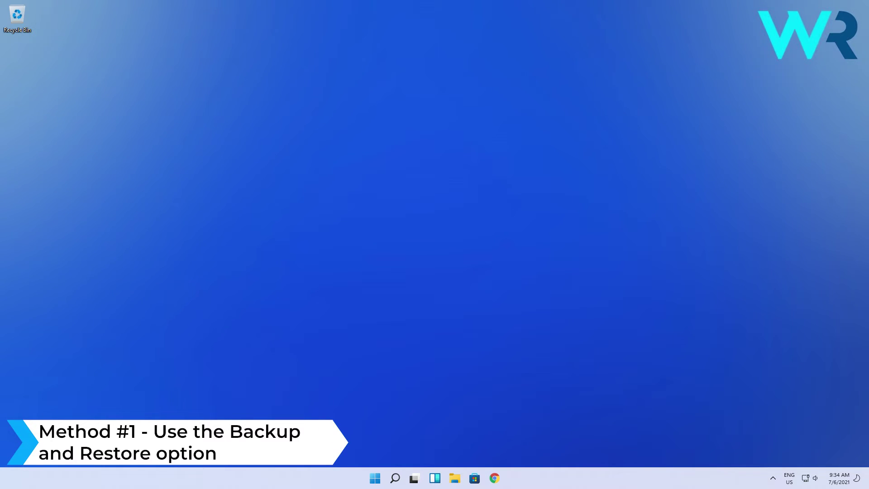
# Launch Control Panel from a Start menu search for 'control panel'.
pyautogui.click(375, 477)
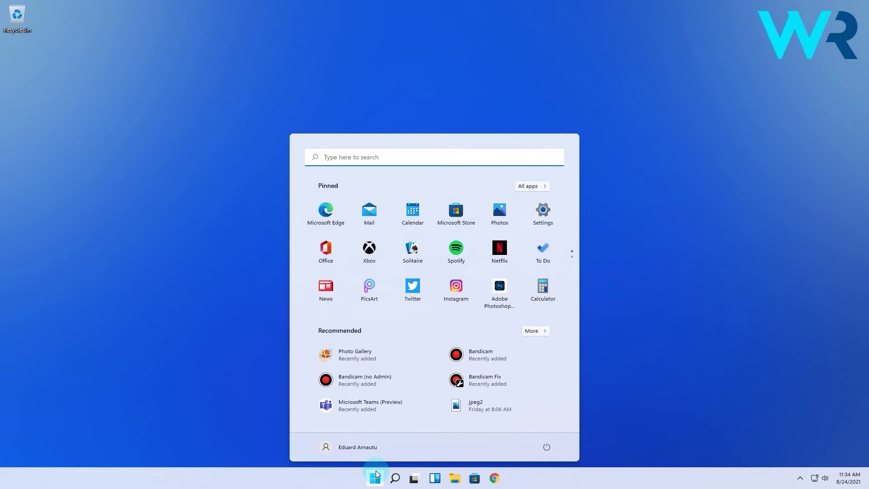
pyautogui.write('control panel')
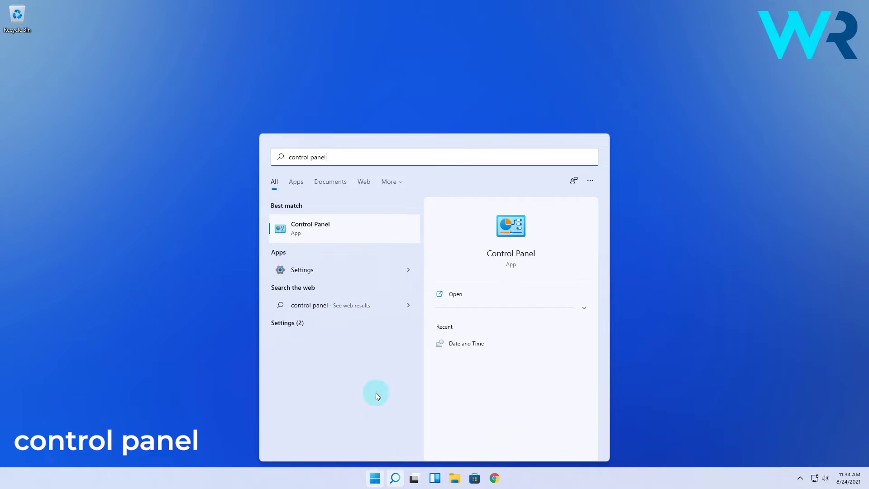
pyautogui.click(361, 226)
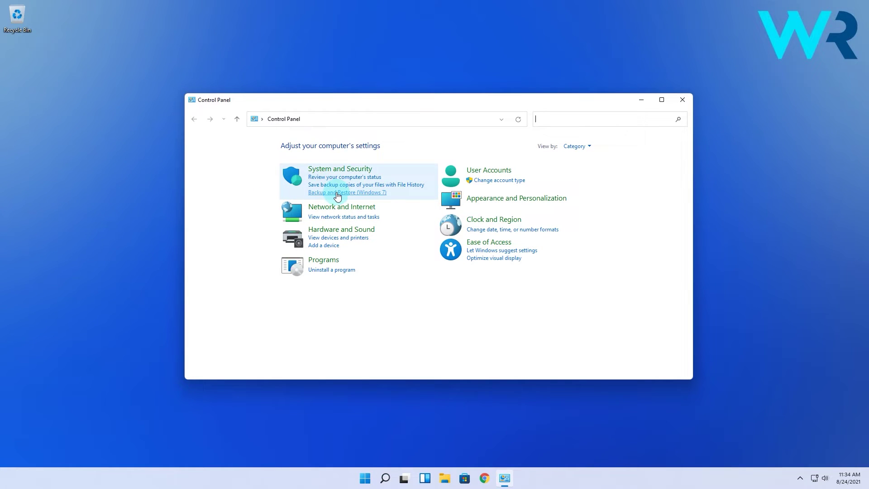
# From Backup and Restore (Windows 7), start the Create a system image wizard.
pyautogui.click(363, 193)
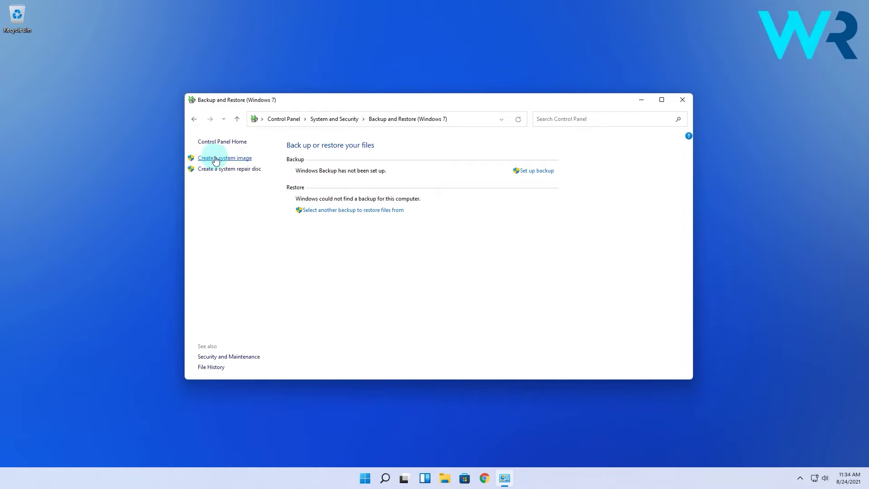
pyautogui.click(250, 160)
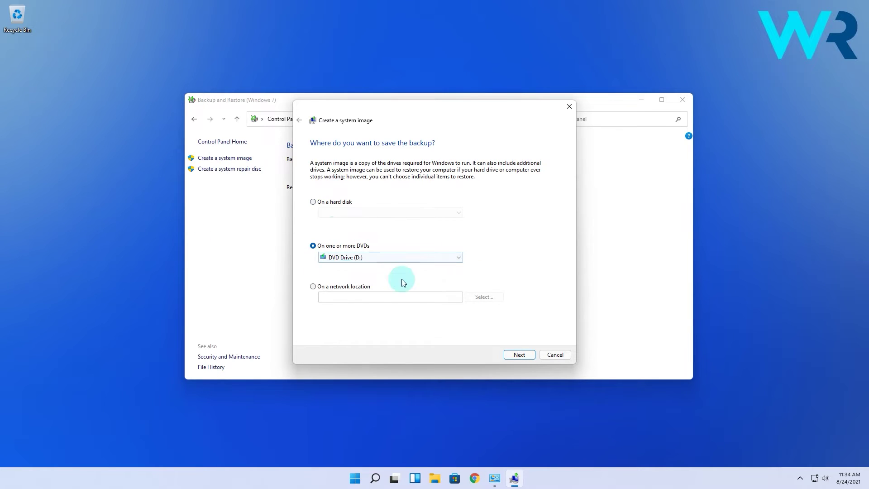
# Start the system image backup to DVD Drive (D:) on one or more DVDs.
pyautogui.click(518, 355)
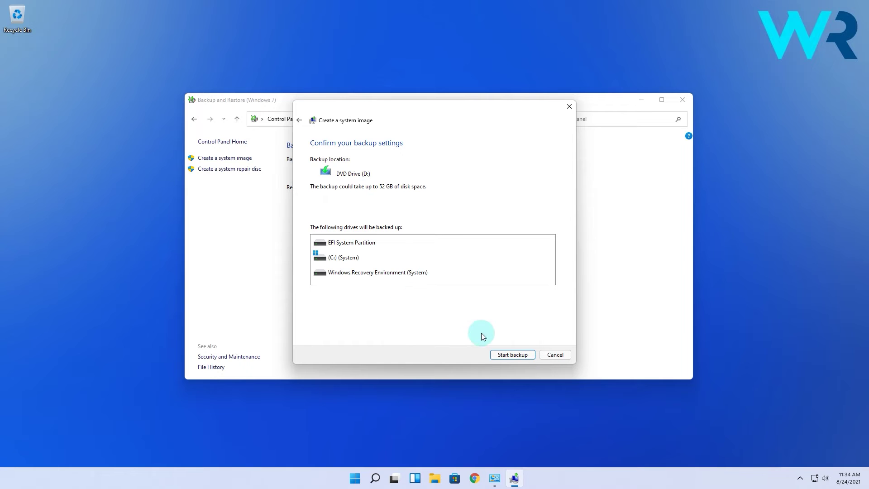
pyautogui.click(510, 356)
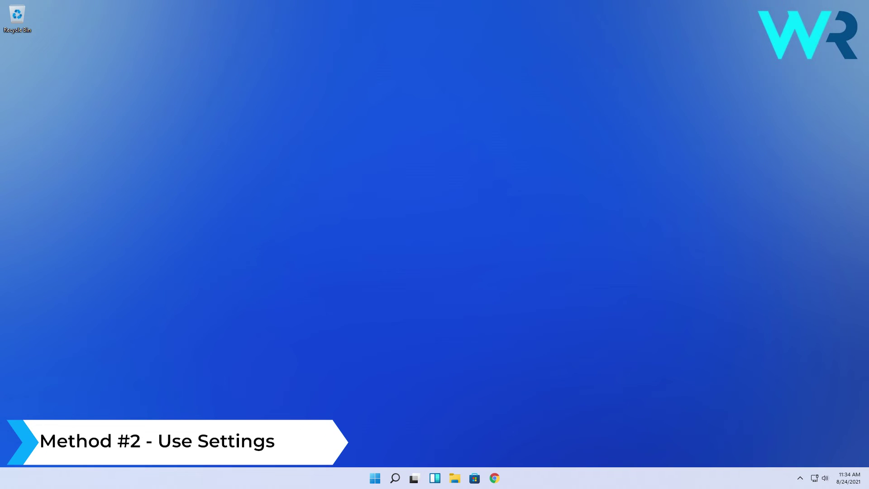
pyautogui.click(374, 479)
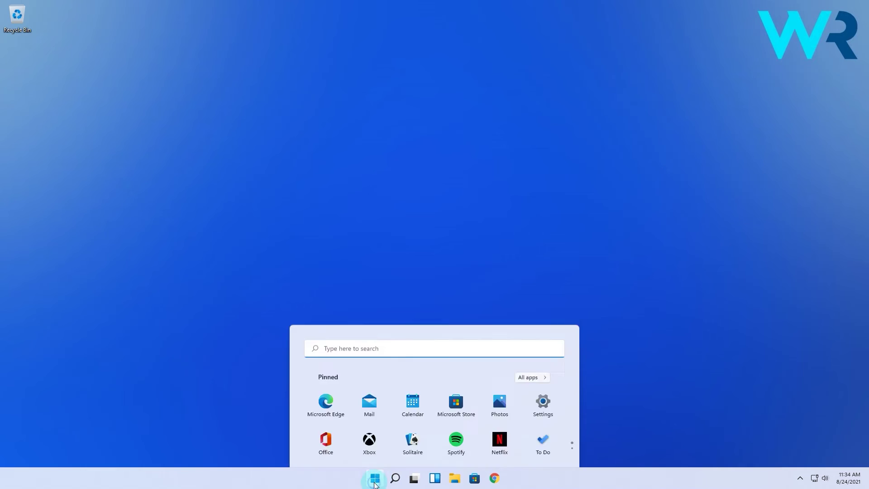
# In Settings, reach Windows backup via System > Storage > Advanced storage settings > Backup options.
pyautogui.click(545, 215)
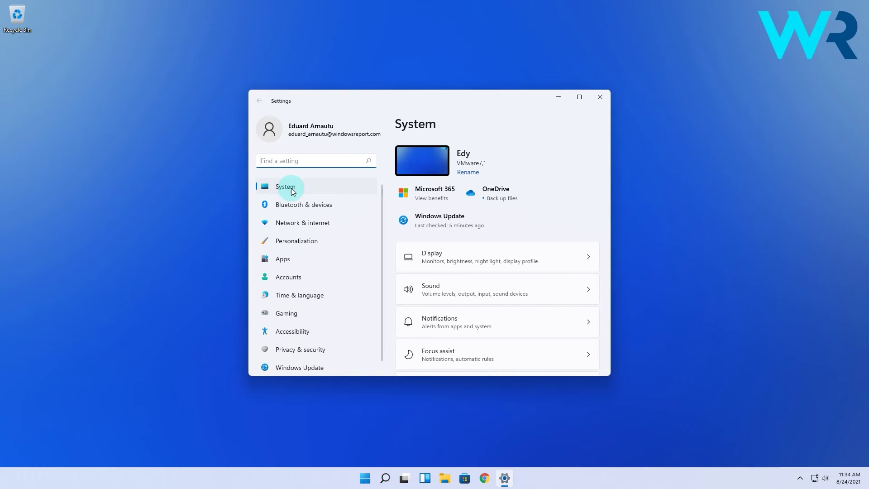
pyautogui.scroll(-2, 541, 202)
pyautogui.scroll(-2, 540, 203)
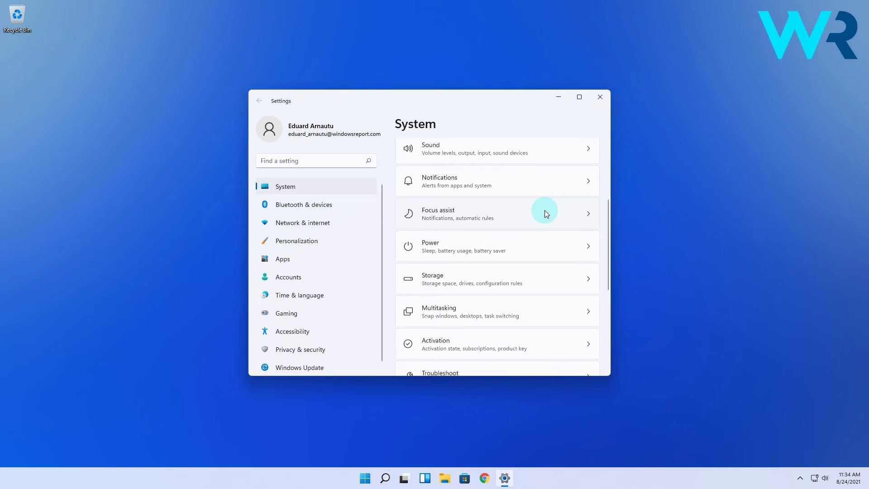
pyautogui.click(586, 276)
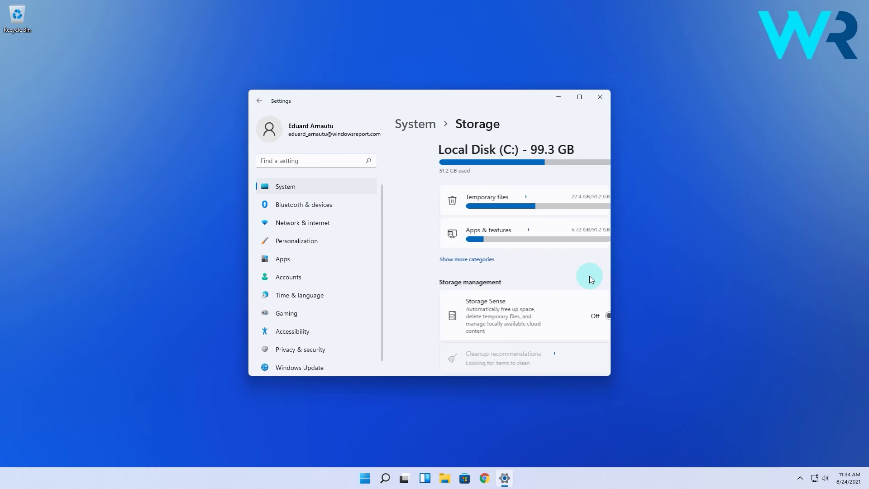
pyautogui.scroll(-3, 534, 257)
pyautogui.click(588, 310)
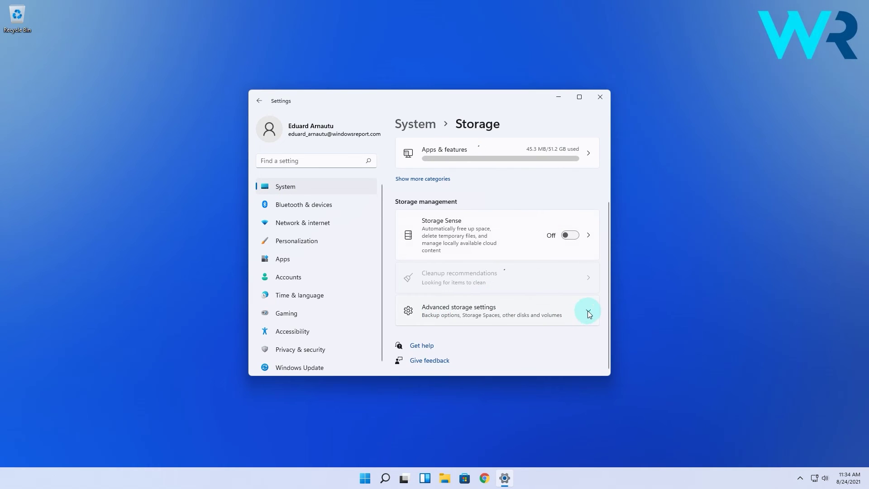
pyautogui.scroll(-3, 517, 281)
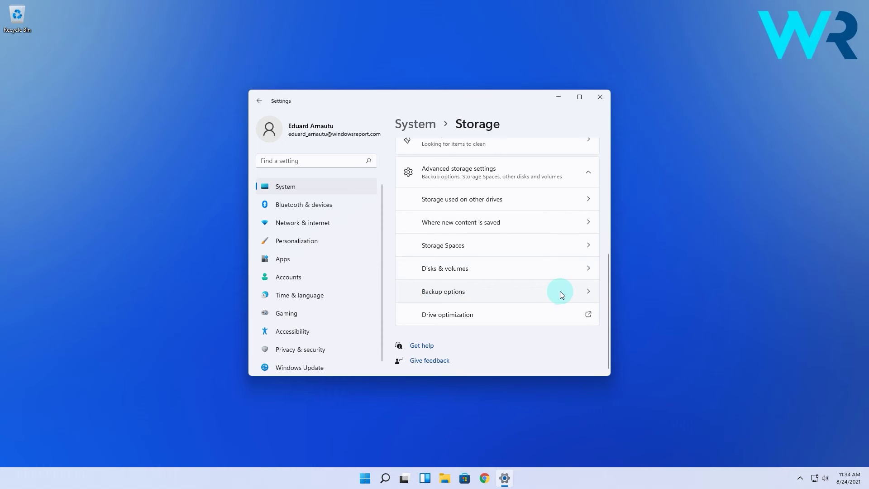
pyautogui.click(587, 293)
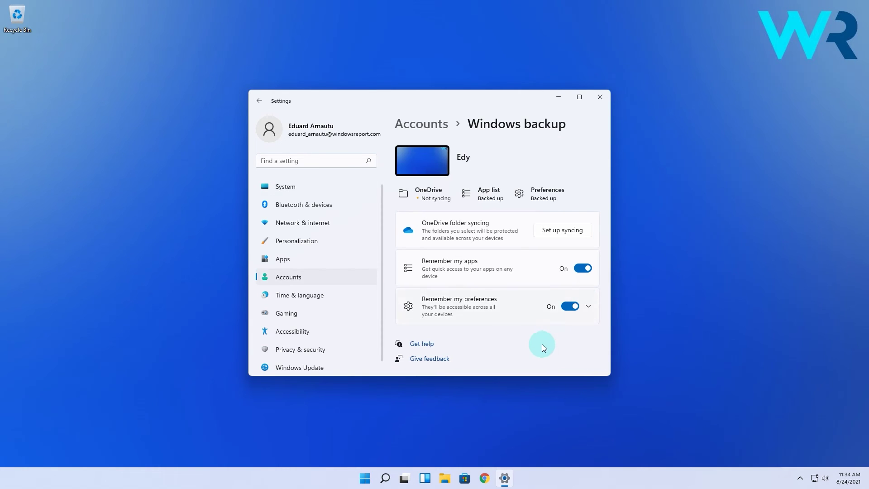
pyautogui.hotkey('alt', 'F4')
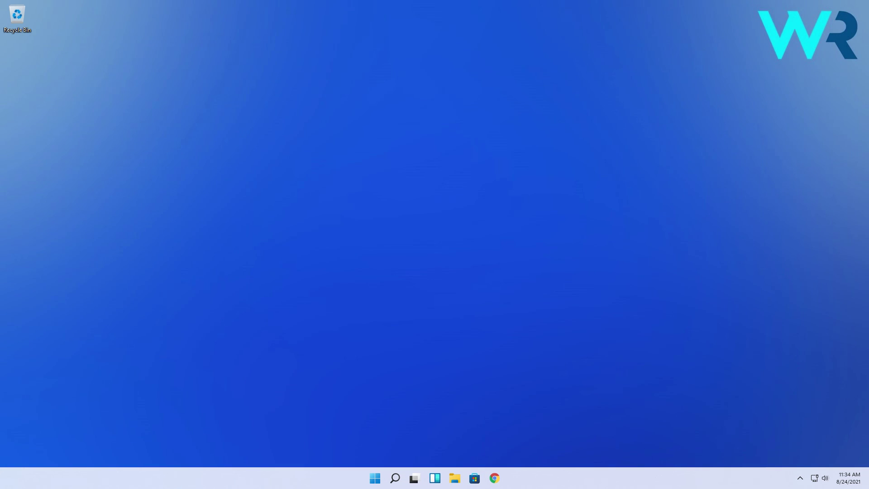